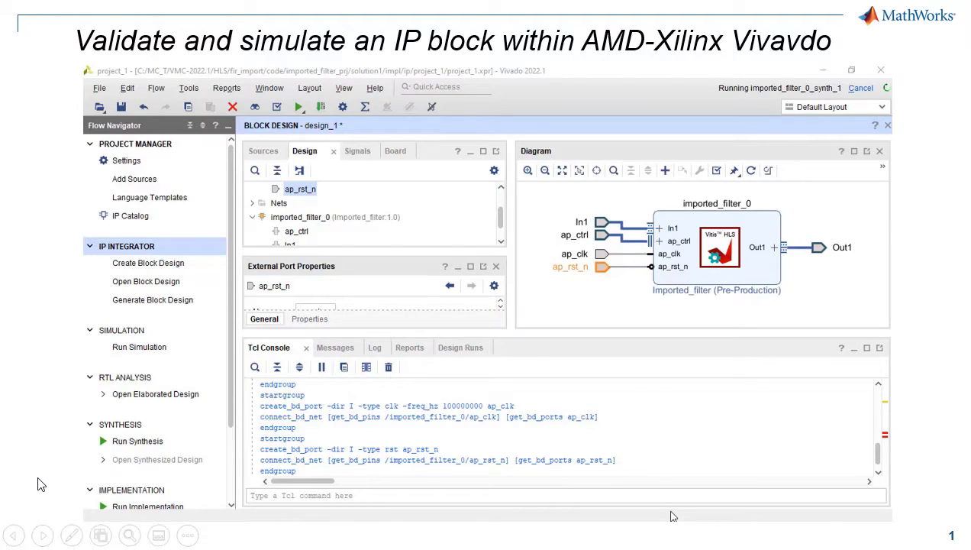
Validate the imported_filter block design and acknowledge the no-errors success message.
{"action": "left_click", "coordinate": [550, 303]}
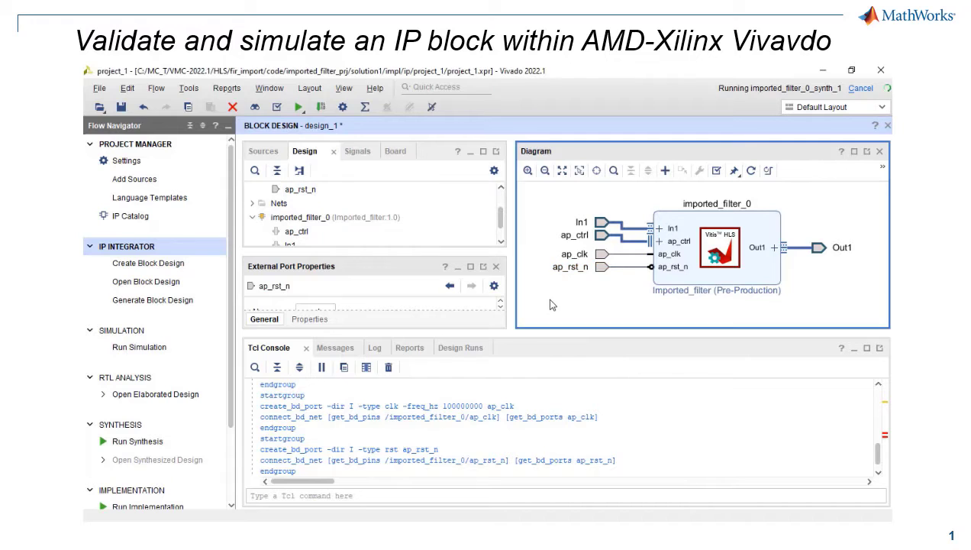
{"action": "right_click", "coordinate": [550, 302]}
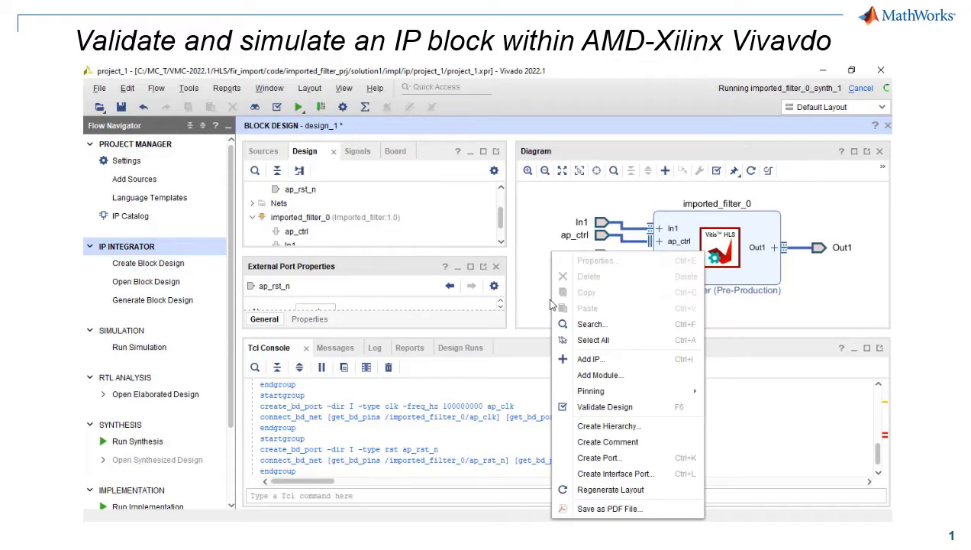
{"action": "left_click", "coordinate": [595, 407]}
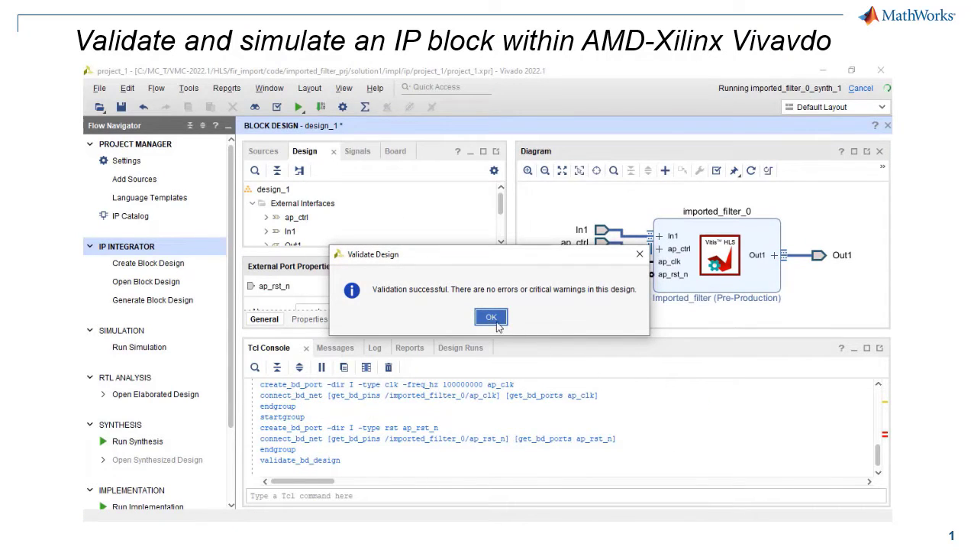
{"action": "left_click", "coordinate": [495, 323]}
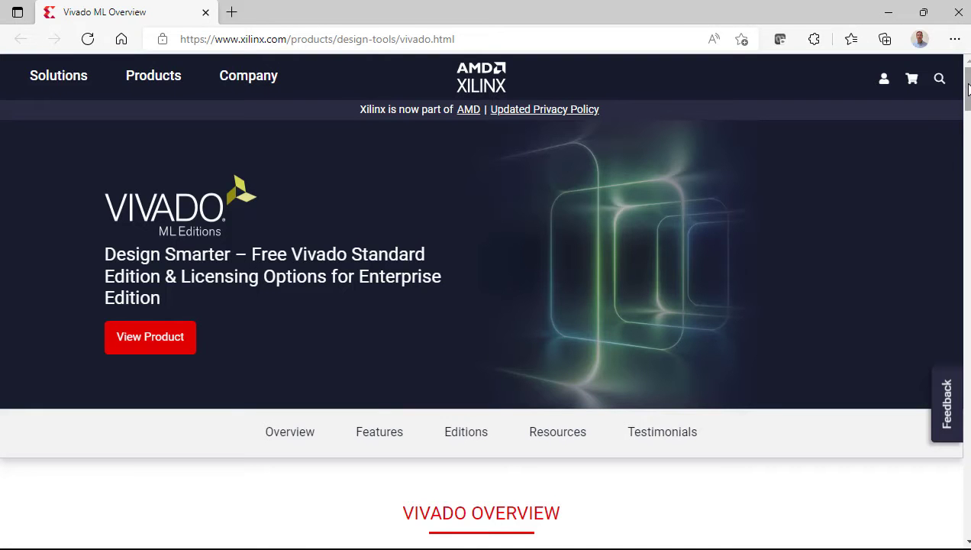
Scroll through the Vivado ML overview page, then close the Edge window.
{"action": "scroll", "coordinate": [967, 93], "scroll_direction": "down", "scroll_amount": 1}
{"action": "left_click_drag", "start_coordinate": [966, 93], "coordinate": [968, 130]}
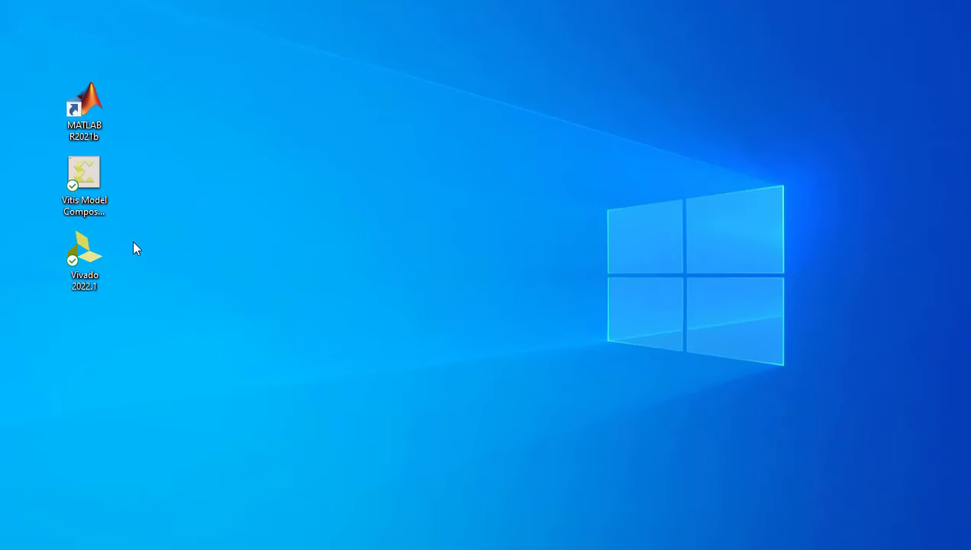
Launch Vivado 2022.1 and start project_2 as an RTL project with no sources.
{"action": "left_click", "coordinate": [79, 255]}
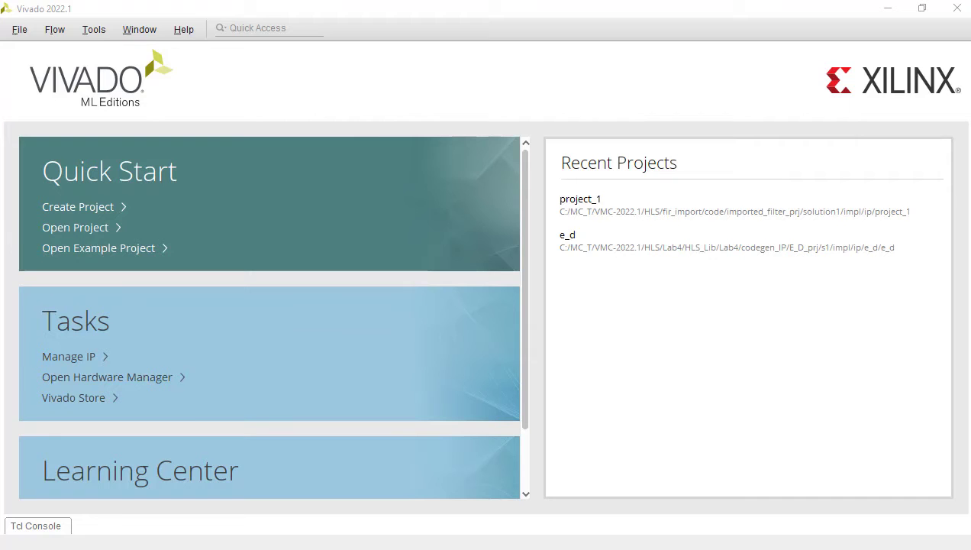
{"action": "left_click", "coordinate": [92, 208]}
{"action": "left_click", "coordinate": [643, 514]}
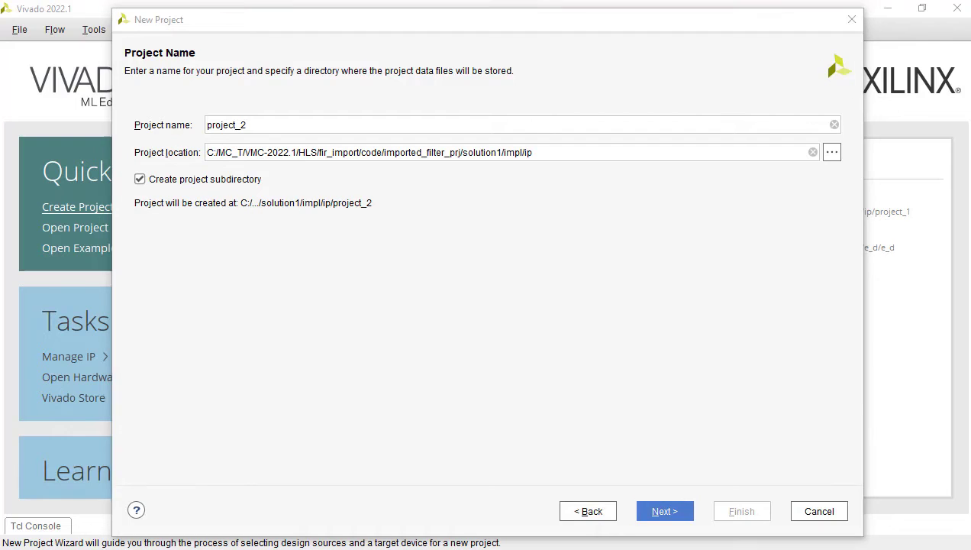
{"action": "left_click", "coordinate": [669, 513]}
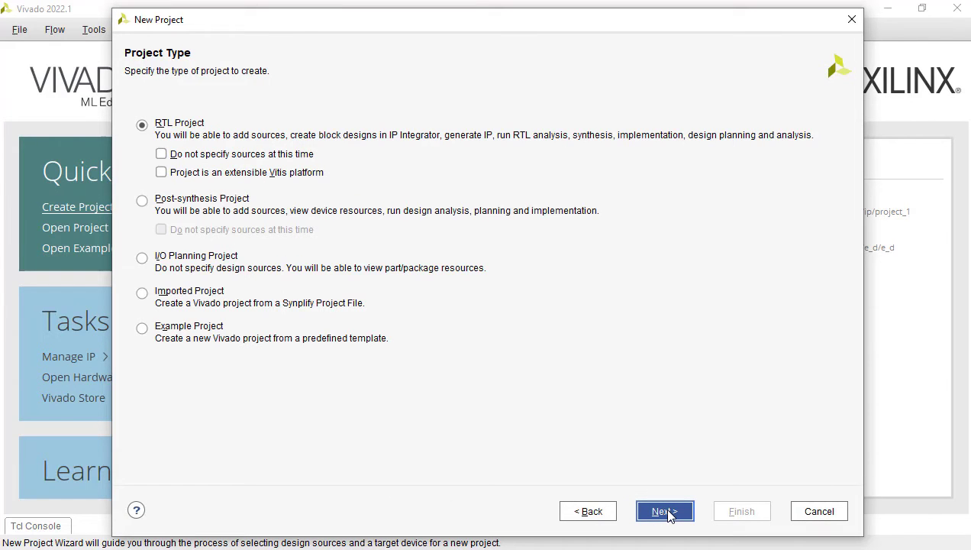
{"action": "left_click", "coordinate": [666, 513]}
{"action": "left_click", "coordinate": [670, 513]}
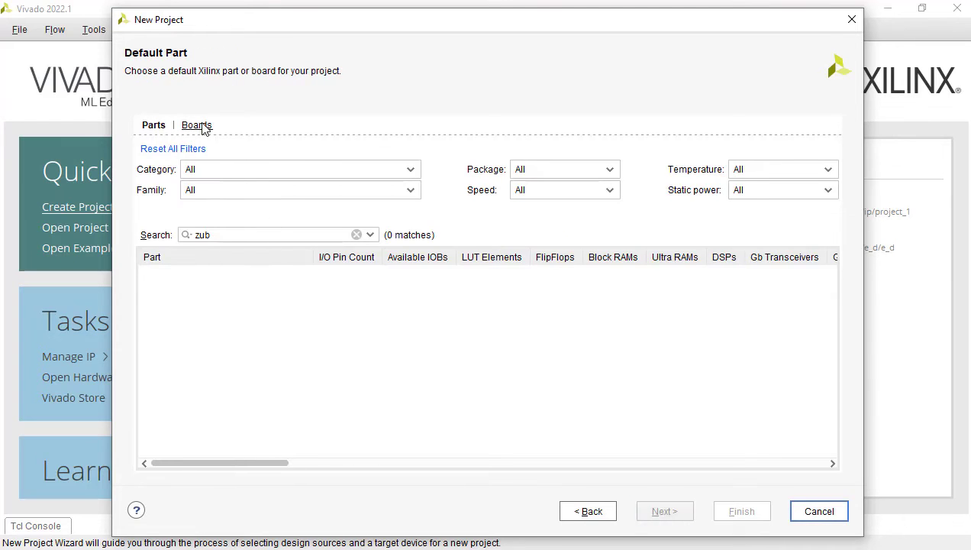
Target the ZUBoard 1CG Development Board from the Boards list and finish the project.
{"action": "left_click", "coordinate": [203, 125]}
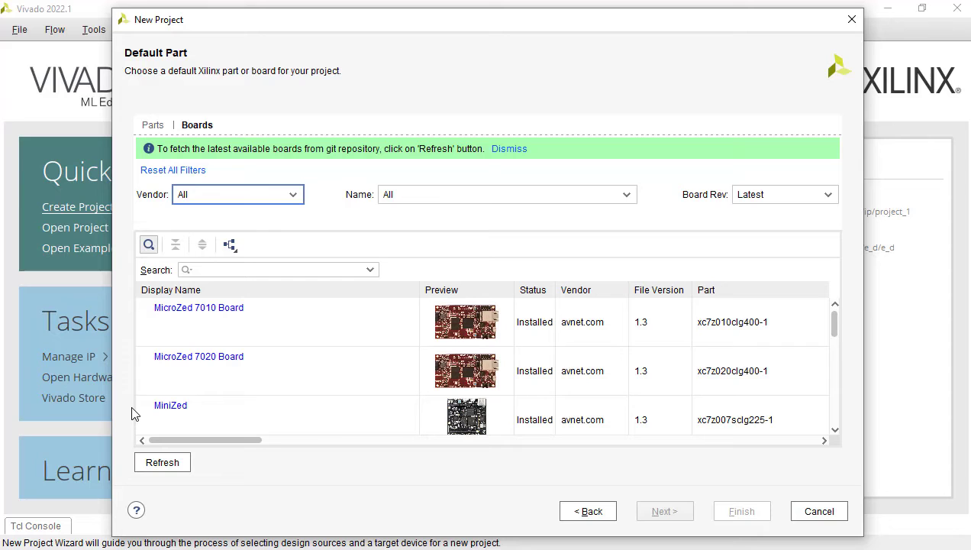
{"action": "left_click", "coordinate": [235, 271]}
{"action": "type", "text": "zub"}
{"action": "left_click", "coordinate": [352, 315]}
{"action": "left_click", "coordinate": [667, 514]}
{"action": "left_click", "coordinate": [739, 513]}
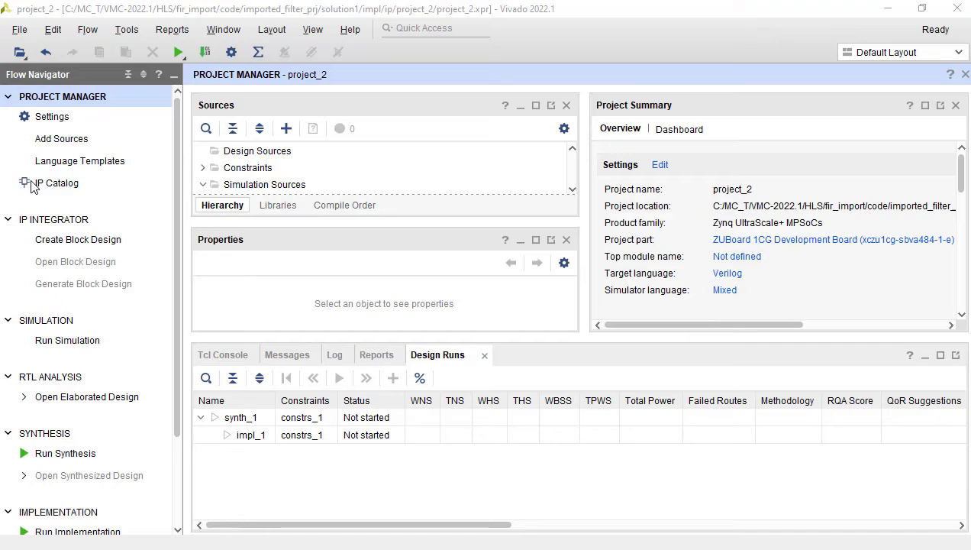
Add the imported_filter_prj impl/ip folder as an IP repository in project settings.
{"action": "left_click", "coordinate": [54, 120]}
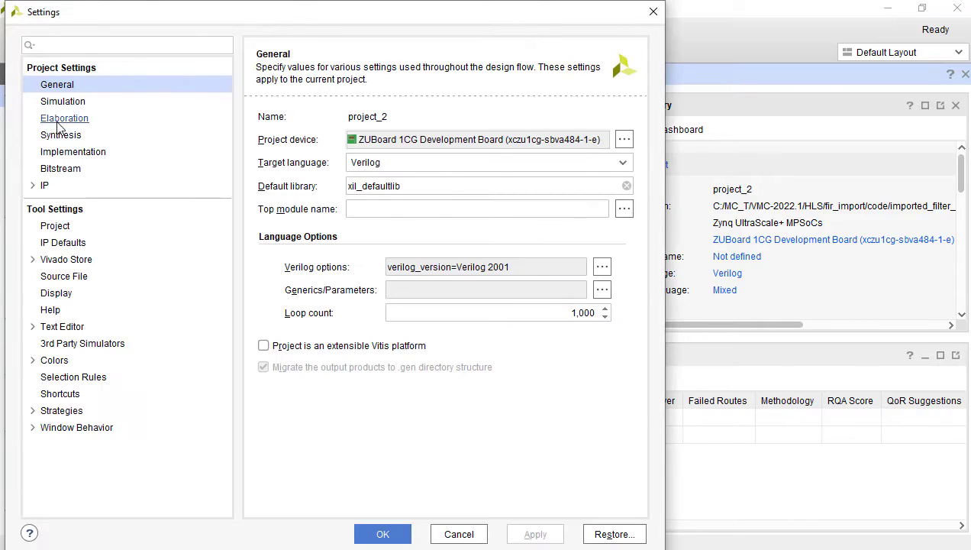
{"action": "left_click", "coordinate": [43, 187]}
{"action": "left_click", "coordinate": [43, 188]}
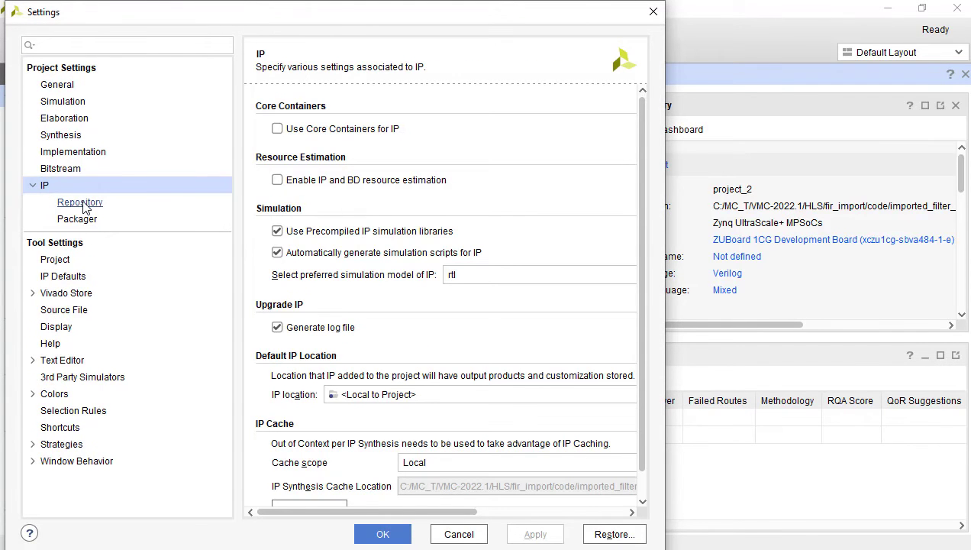
{"action": "left_click", "coordinate": [80, 203]}
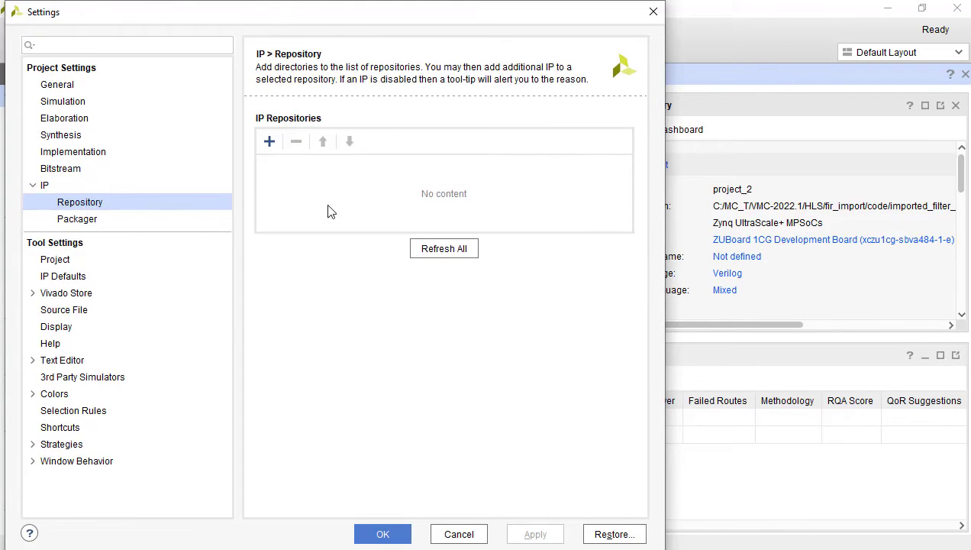
{"action": "left_click", "coordinate": [271, 146]}
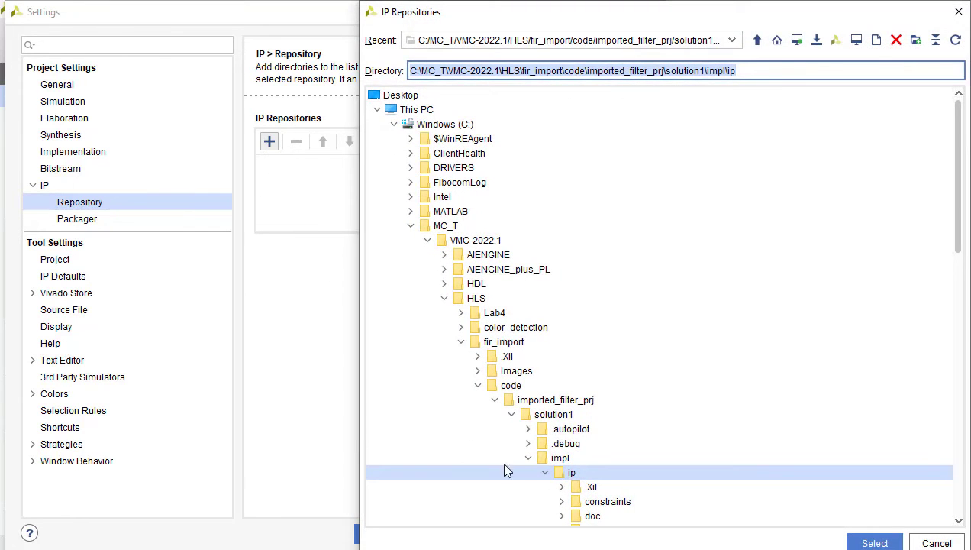
{"action": "left_click", "coordinate": [875, 543]}
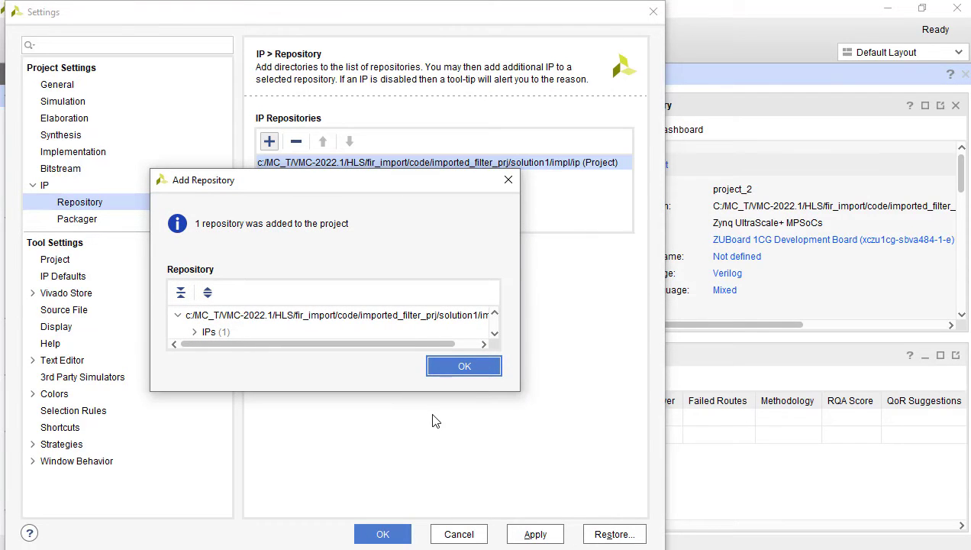
{"action": "left_click", "coordinate": [472, 370]}
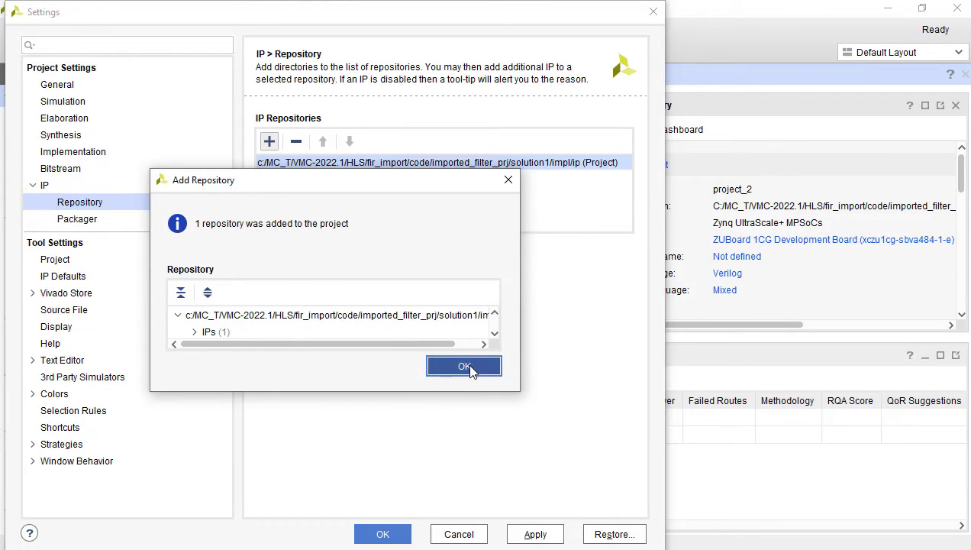
{"action": "left_click", "coordinate": [519, 536]}
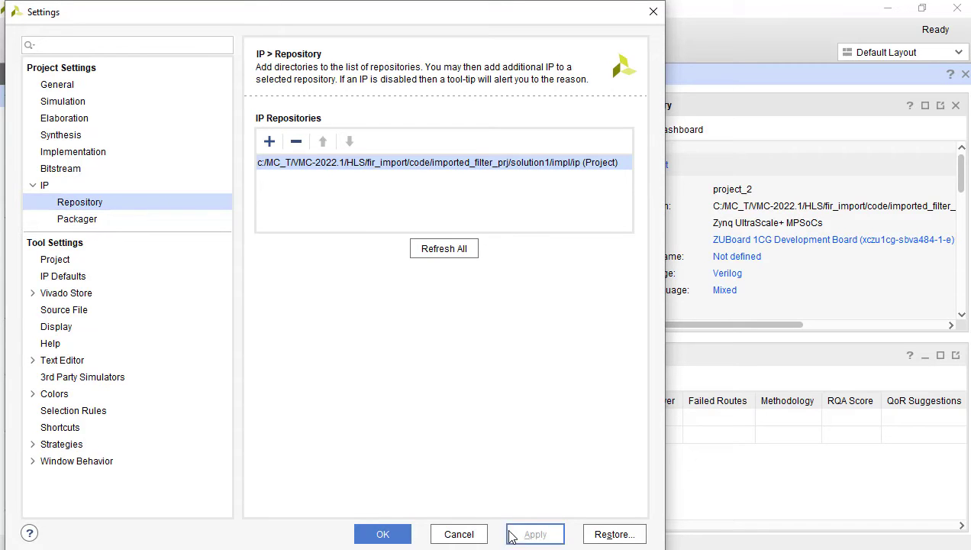
{"action": "left_click", "coordinate": [388, 537]}
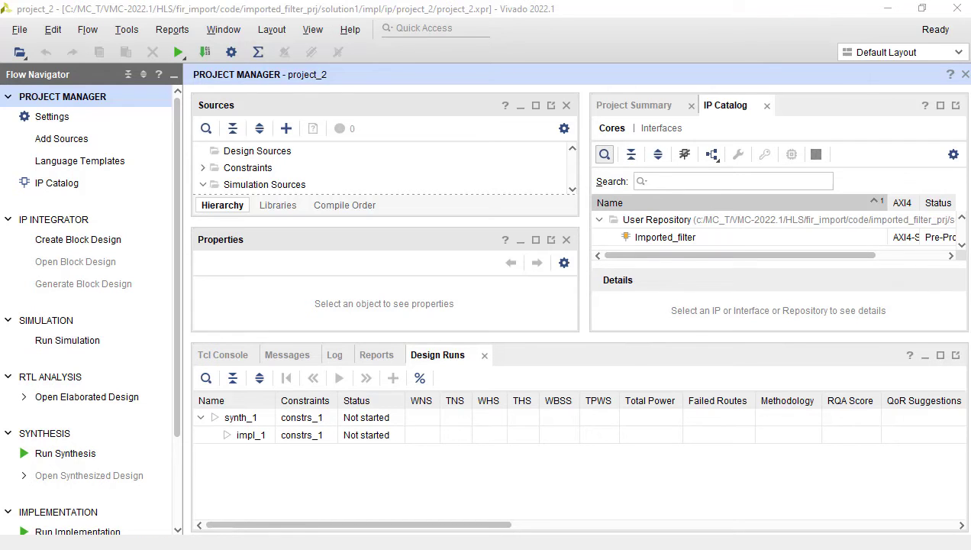
Add Imported_filter as imported_filter_0 and generate its output products with out-of-context synthesis.
{"action": "double_click", "coordinate": [665, 237]}
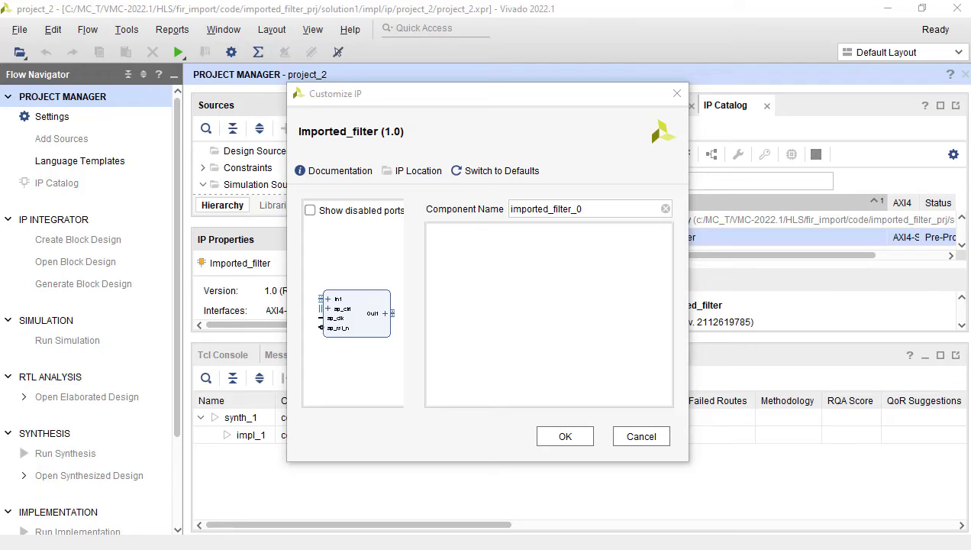
{"action": "left_click", "coordinate": [574, 439]}
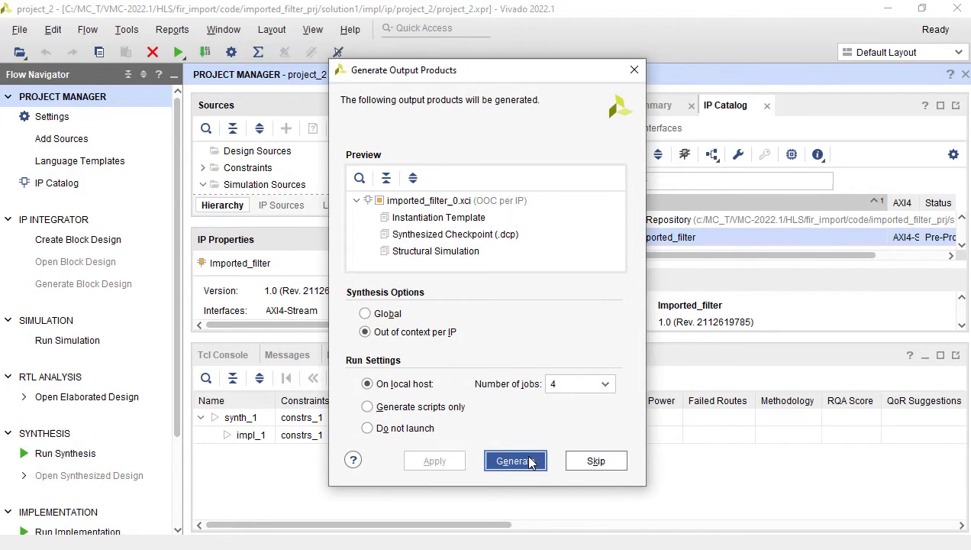
{"action": "left_click", "coordinate": [529, 461]}
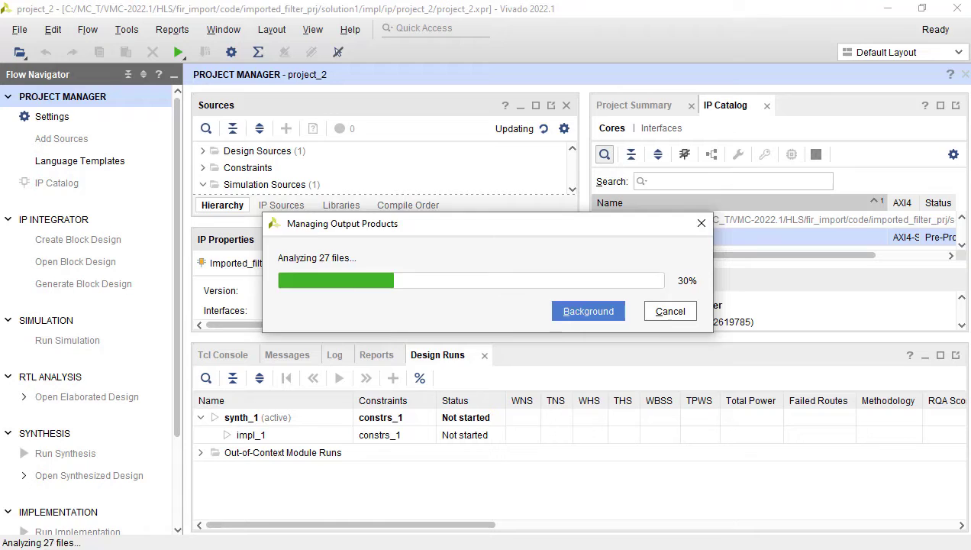
{"action": "key", "text": "Return"}
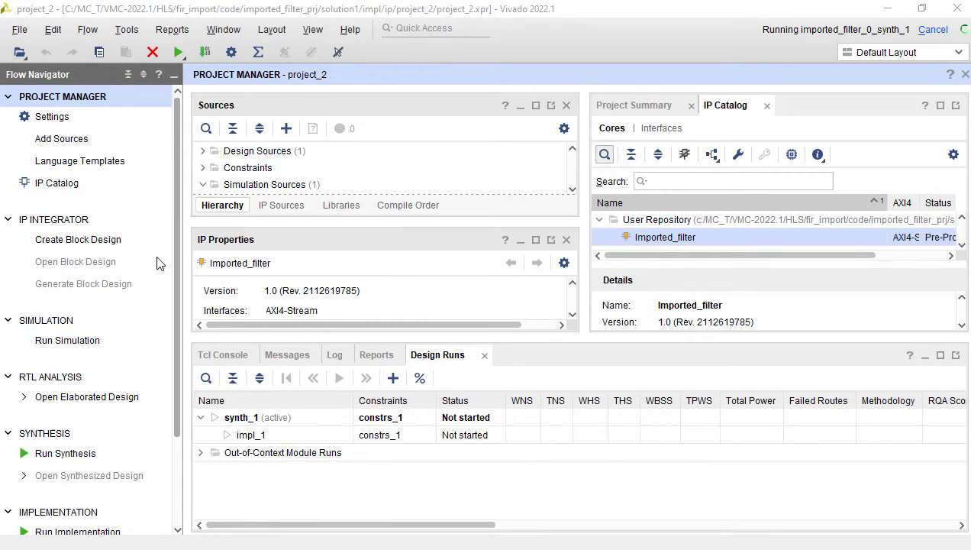
Create block design design_1, add Imported_filter, and make all its pins external with Ctrl+T.
{"action": "left_click", "coordinate": [105, 243]}
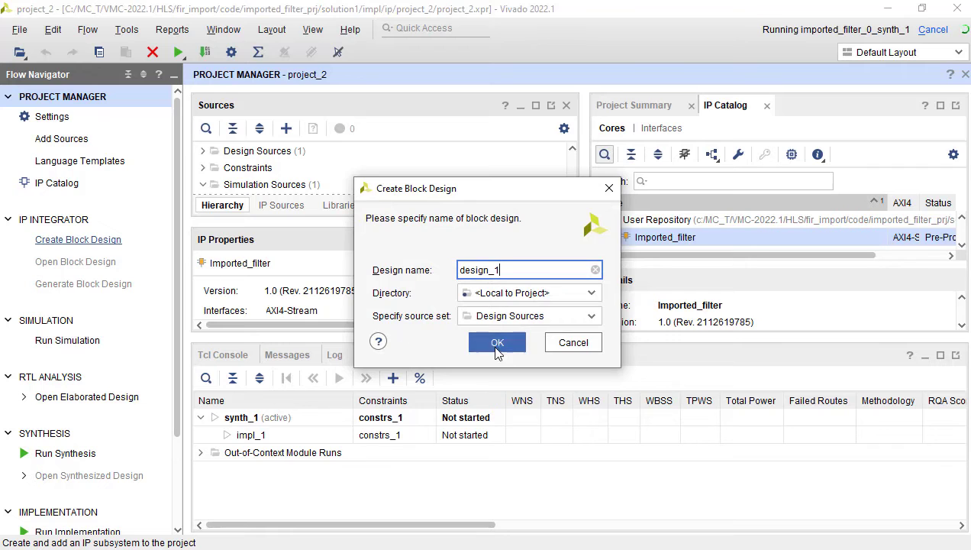
{"action": "left_click", "coordinate": [496, 340]}
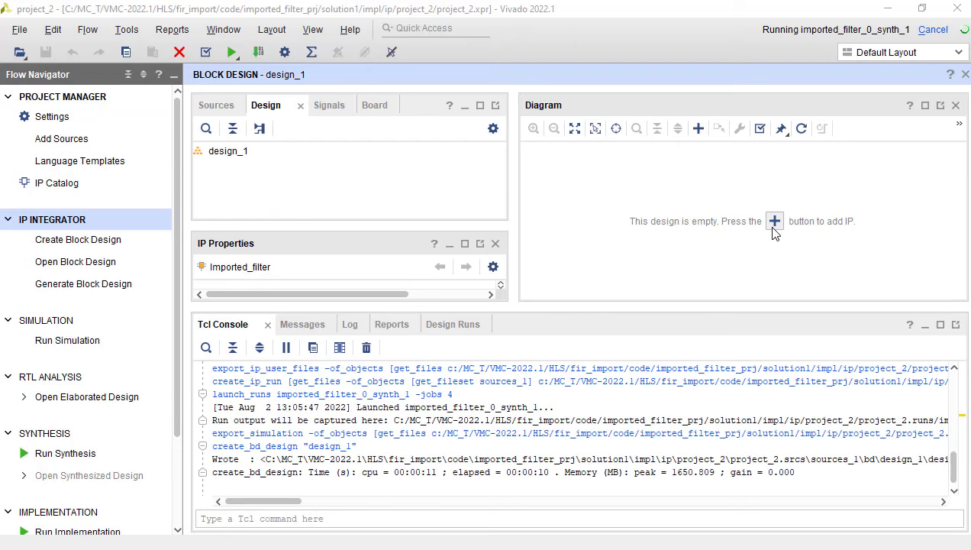
{"action": "left_click", "coordinate": [775, 221]}
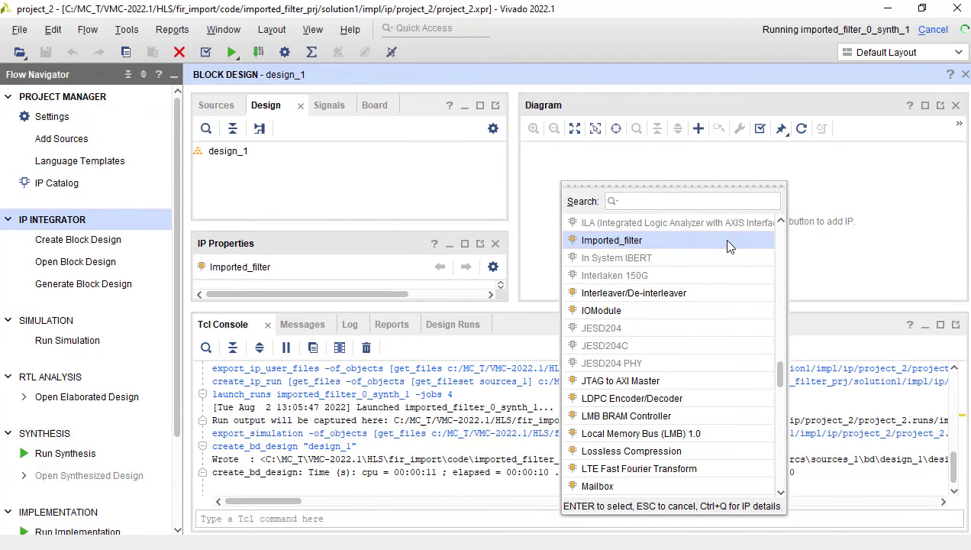
{"action": "double_click", "coordinate": [722, 238]}
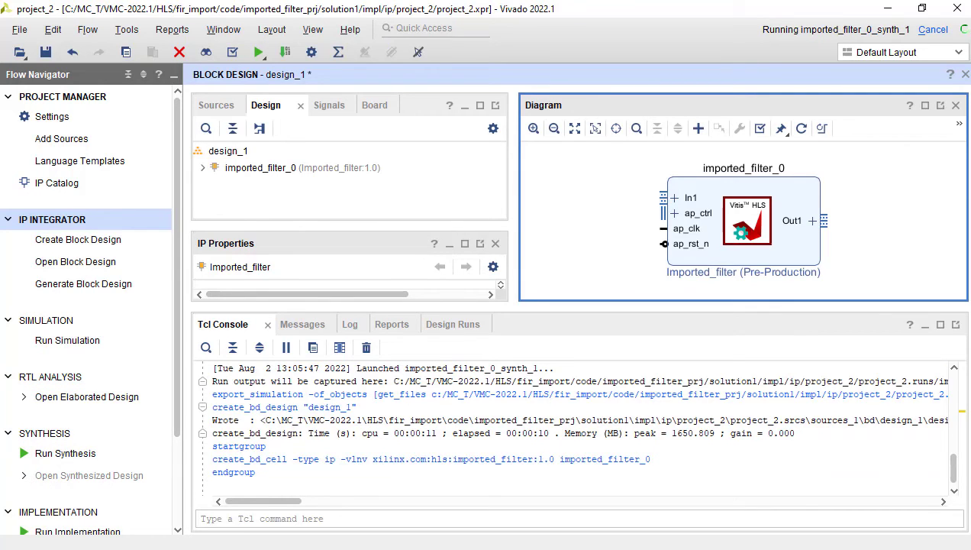
{"action": "key", "text": "ctrl+t"}
Validate design_1 and add a Vivado-managed HDL wrapper for it.
{"action": "right_click", "coordinate": [565, 280]}
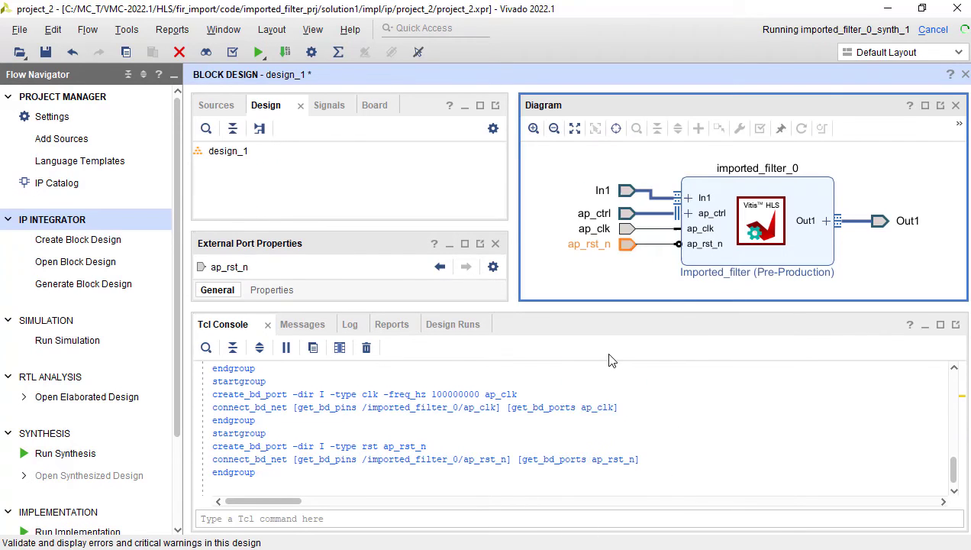
{"action": "left_click", "coordinate": [490, 303]}
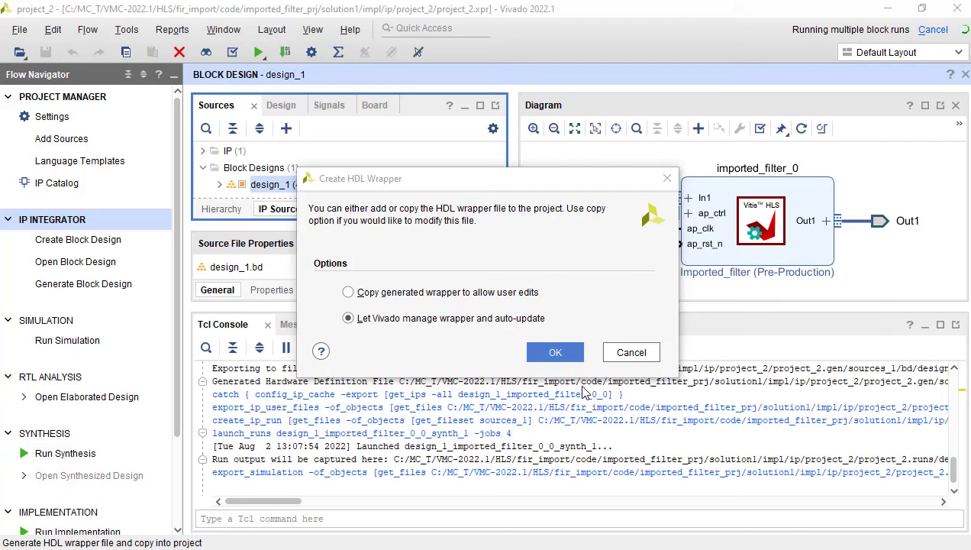
{"action": "left_click", "coordinate": [557, 352]}
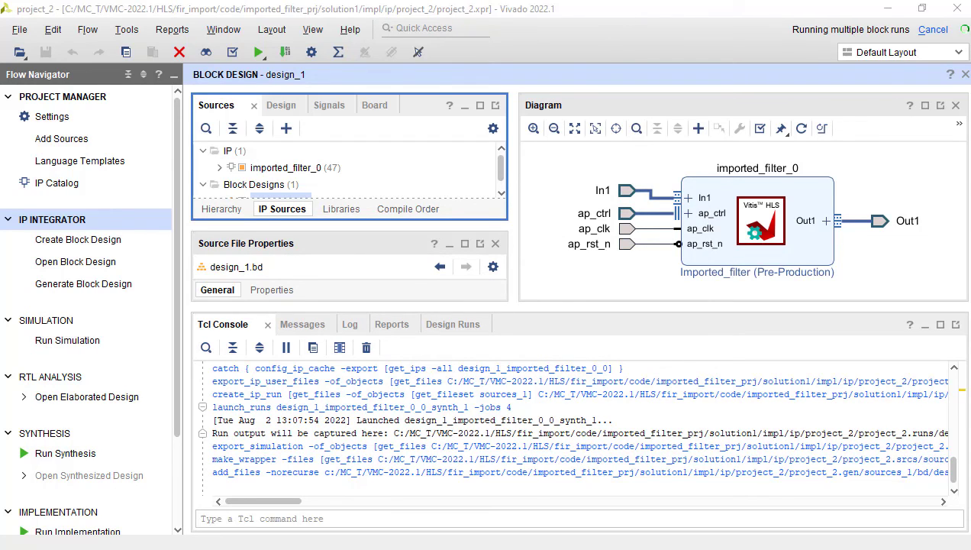
Run behavioral simulation for 1000 ns and select the design_1_wrapper scope.
{"action": "left_click", "coordinate": [80, 345]}
{"action": "left_click", "coordinate": [148, 368]}
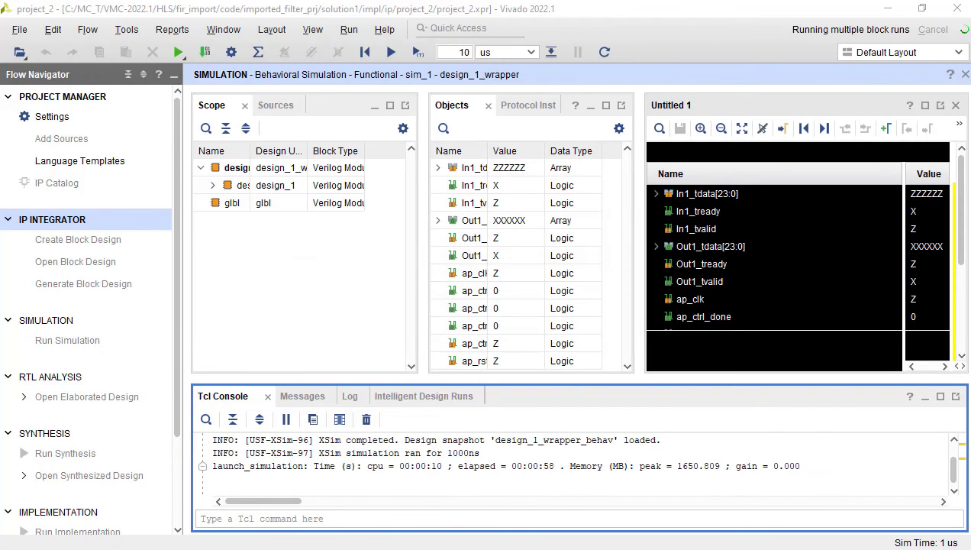
{"action": "left_click", "coordinate": [229, 168]}
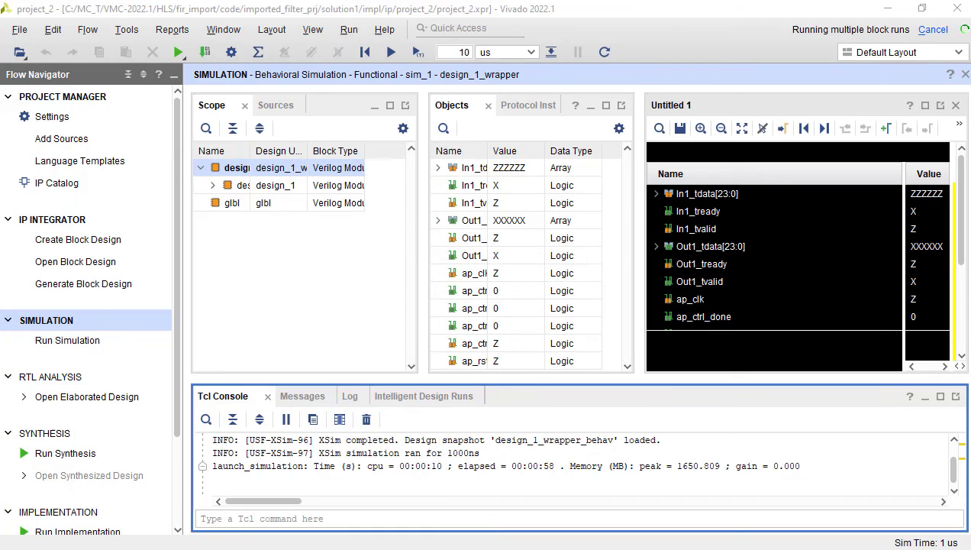